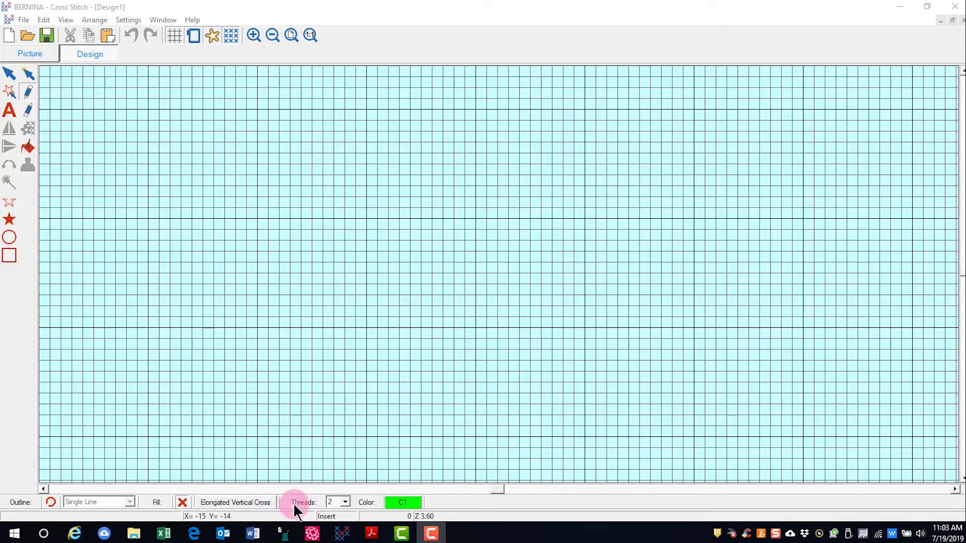
Keep the thread count at 2 and open the Select Thread colour palette
click(264, 503)
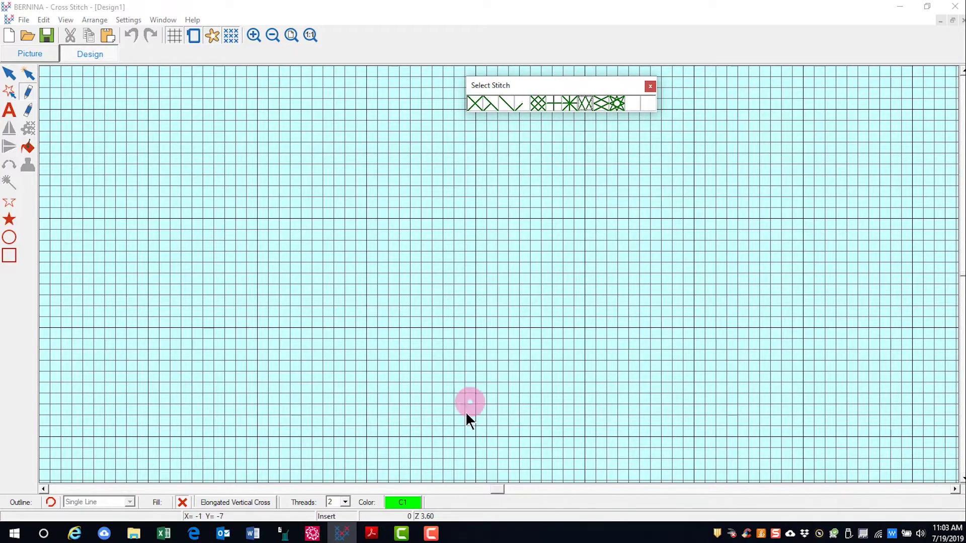
click(345, 502)
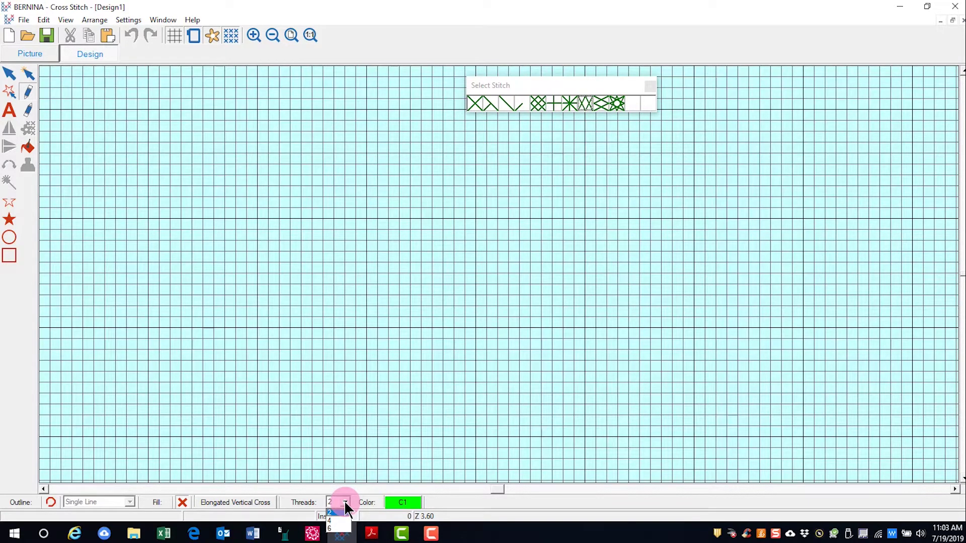
click(408, 503)
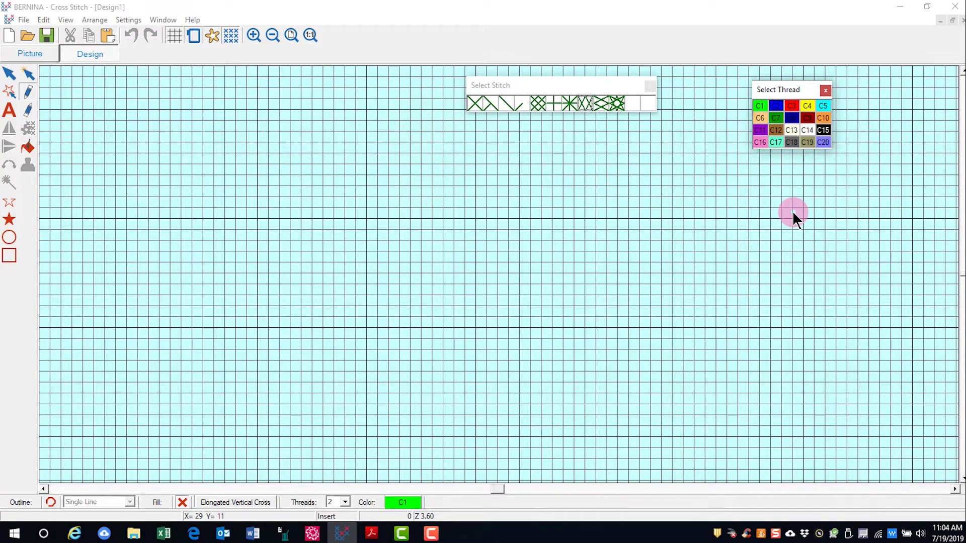
Draw an L-shaped line of green C7 full cross stitches with the Pencil tool
click(28, 91)
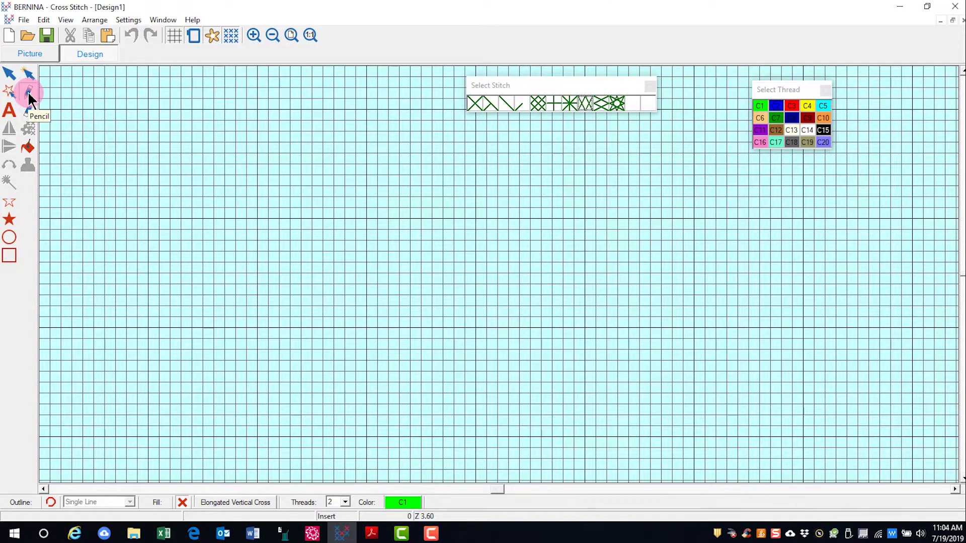
click(471, 104)
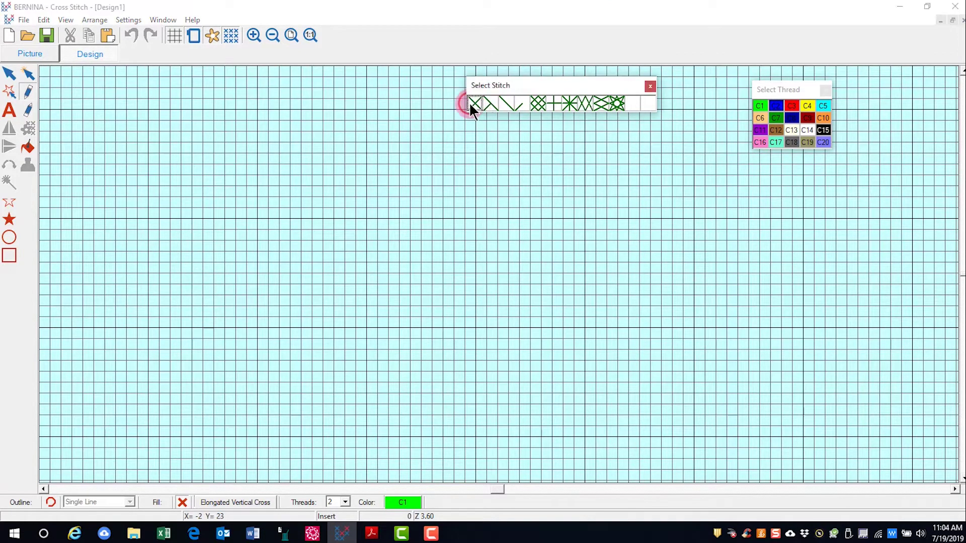
click(776, 118)
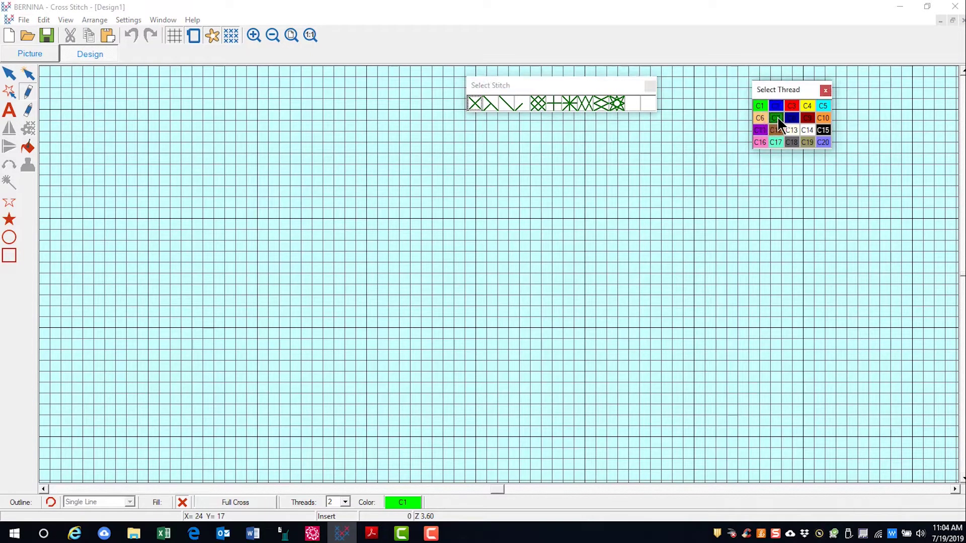
click(199, 139)
click(199, 149)
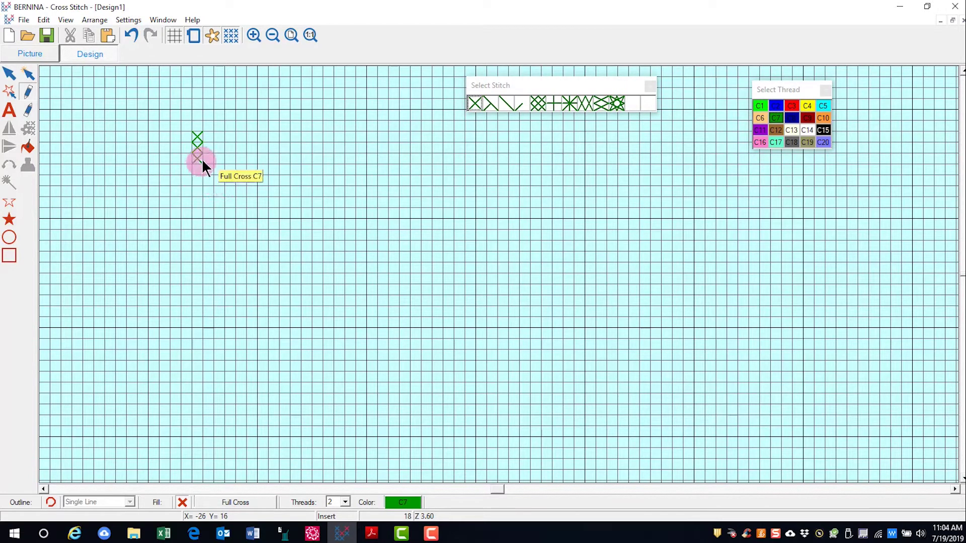
click(213, 159)
drag(222, 158, 283, 156)
click(491, 106)
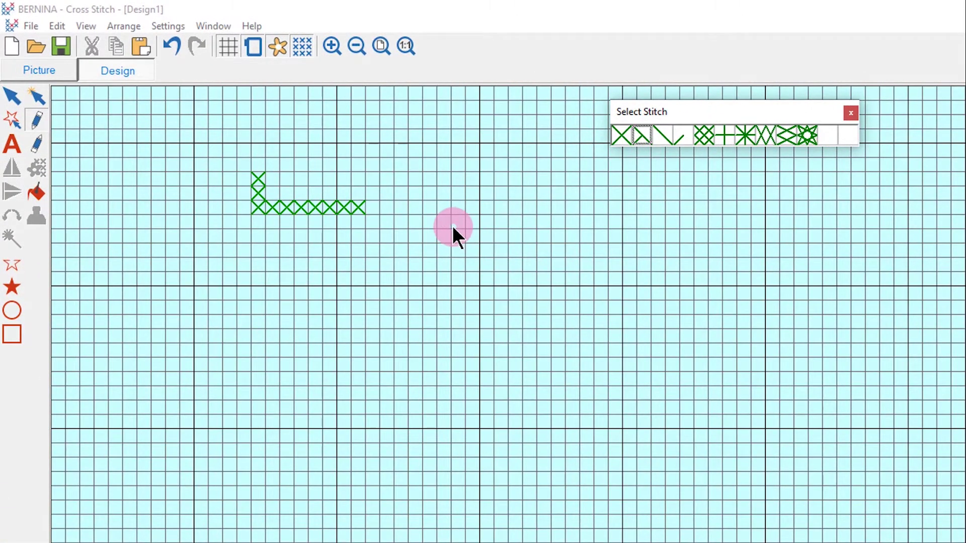
Zoom in and place four green three-quarter crosses in a diamond right of the L
click(452, 226)
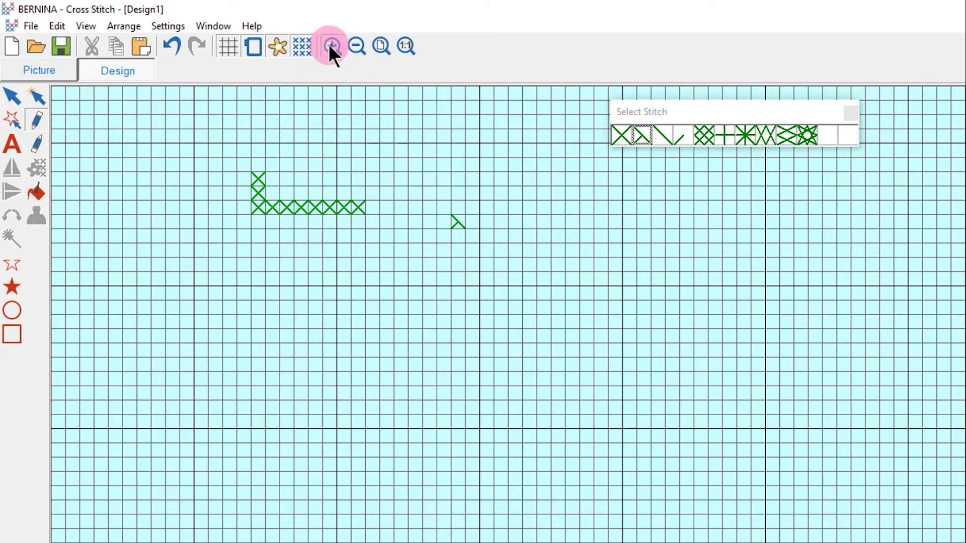
drag(236, 157, 756, 441)
click(690, 140)
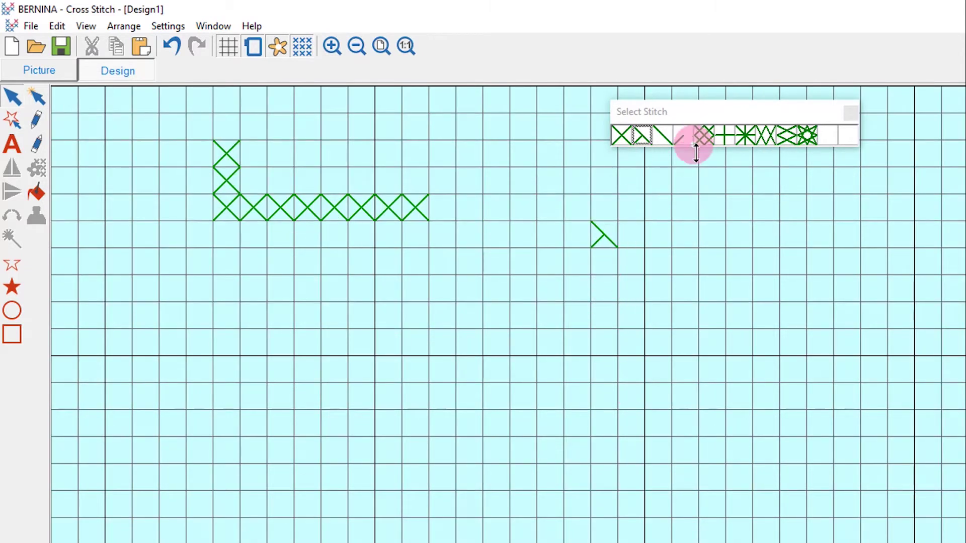
click(642, 195)
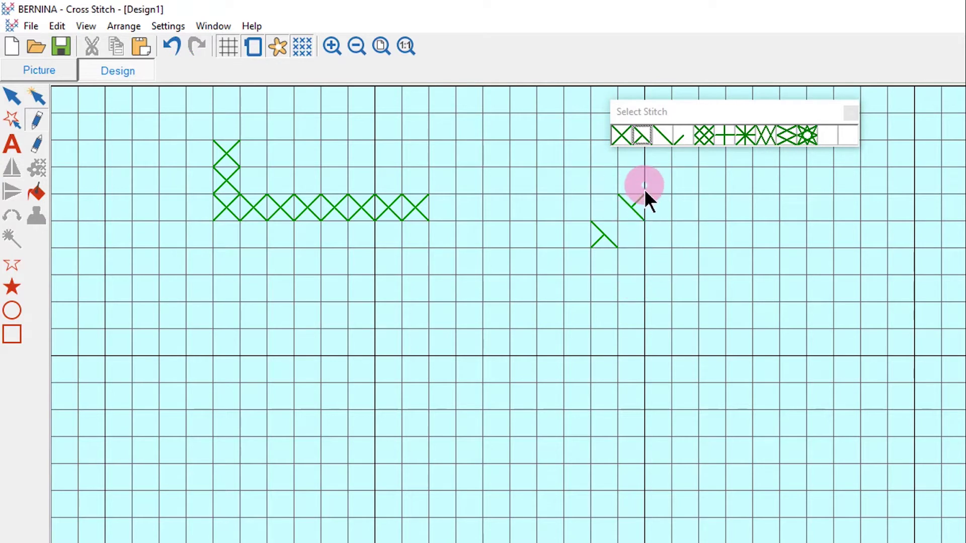
click(641, 197)
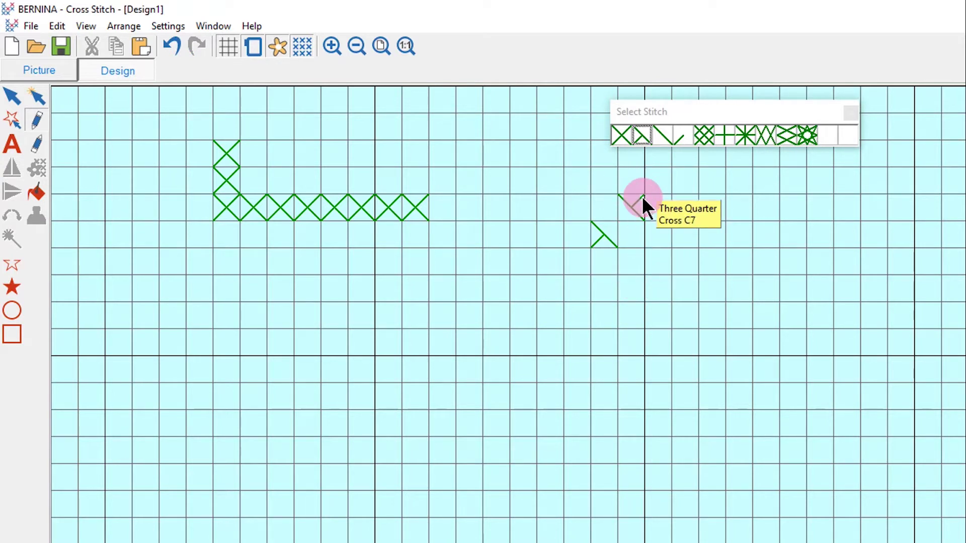
click(592, 199)
click(629, 232)
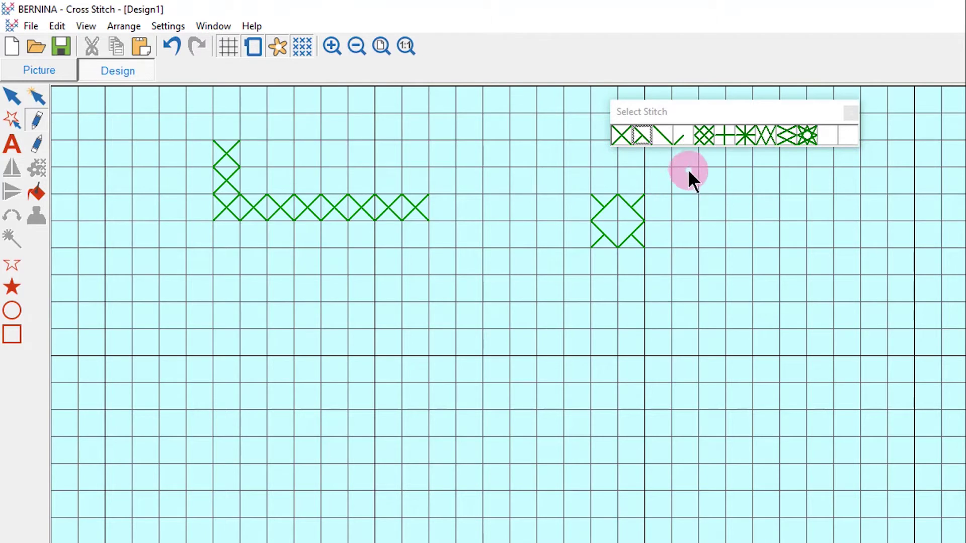
Place a column of four green quarter stitches right of the diamond
click(681, 143)
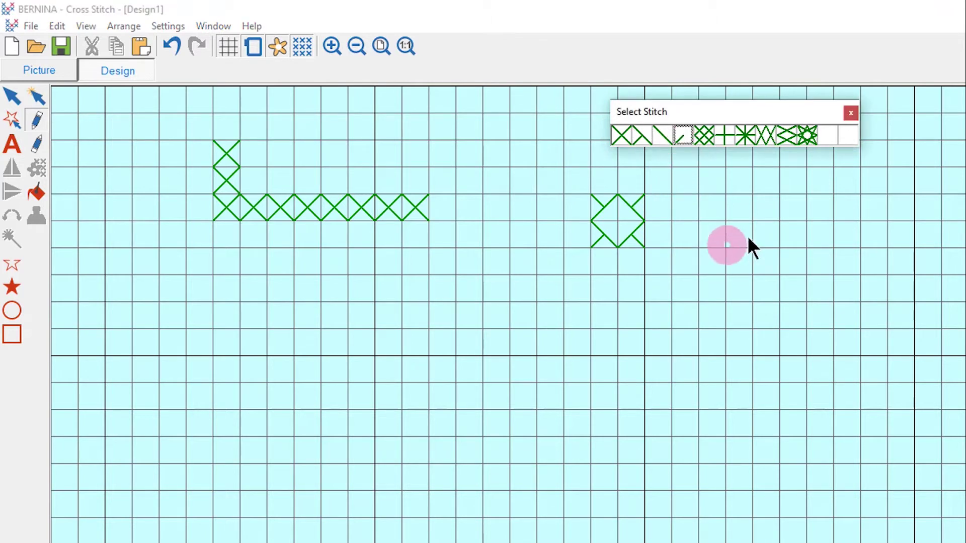
click(698, 219)
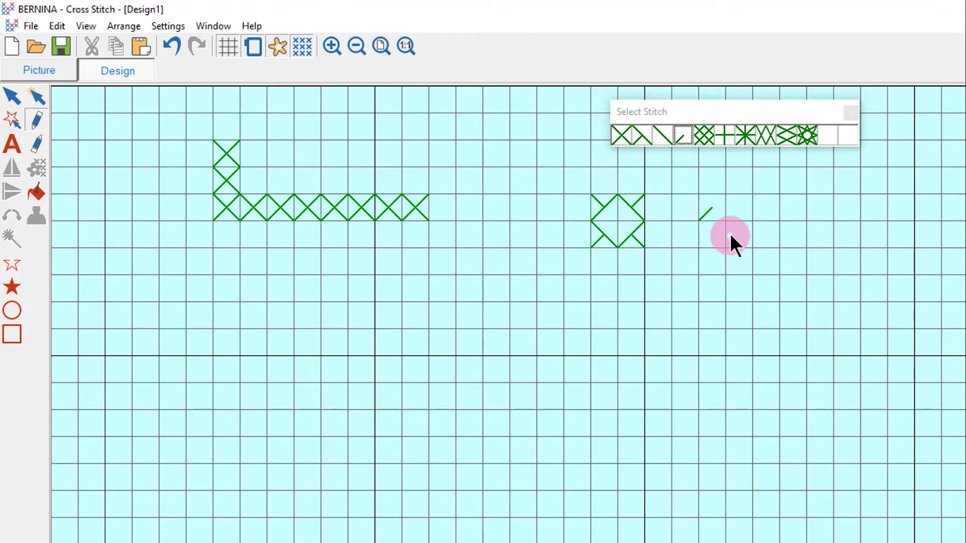
click(722, 245)
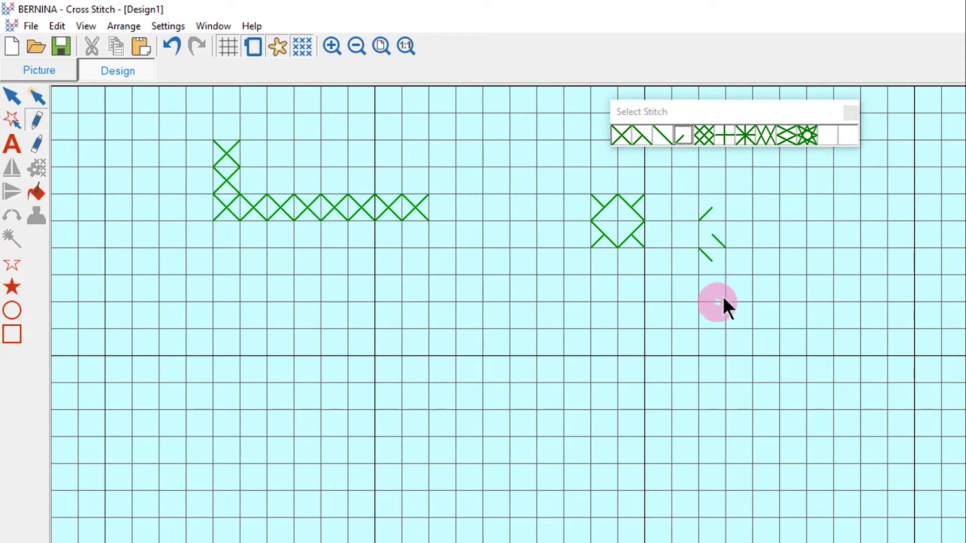
click(721, 263)
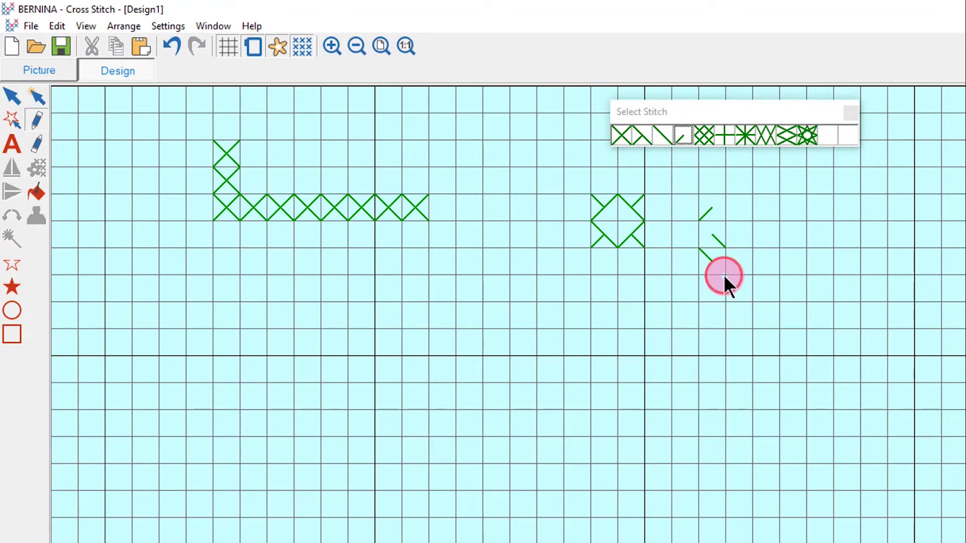
click(723, 275)
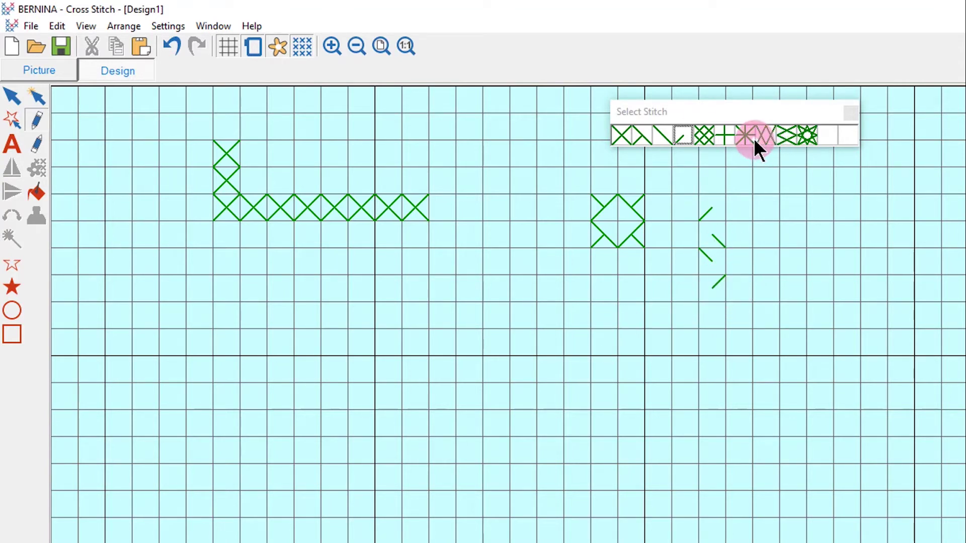
Place two small double cross stitches in a zigzag further right
click(703, 135)
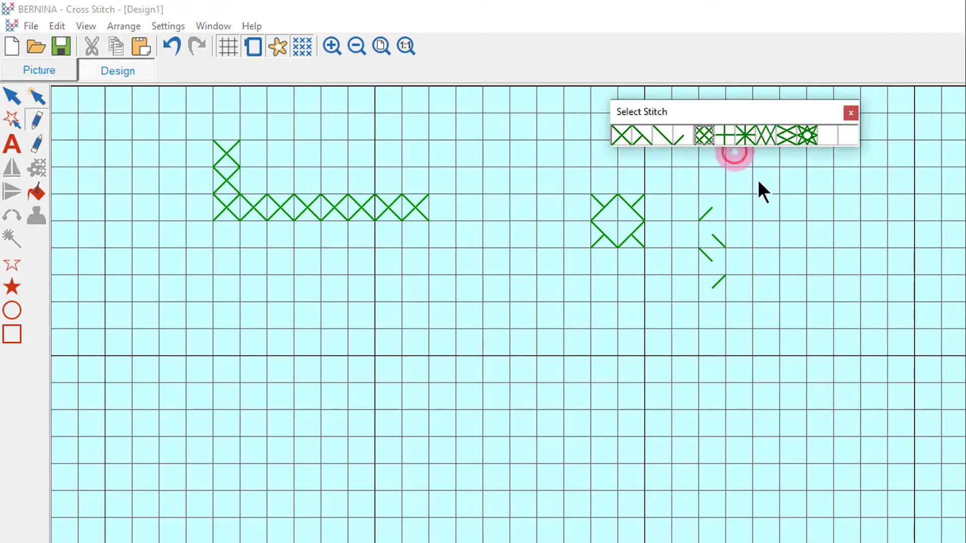
click(756, 198)
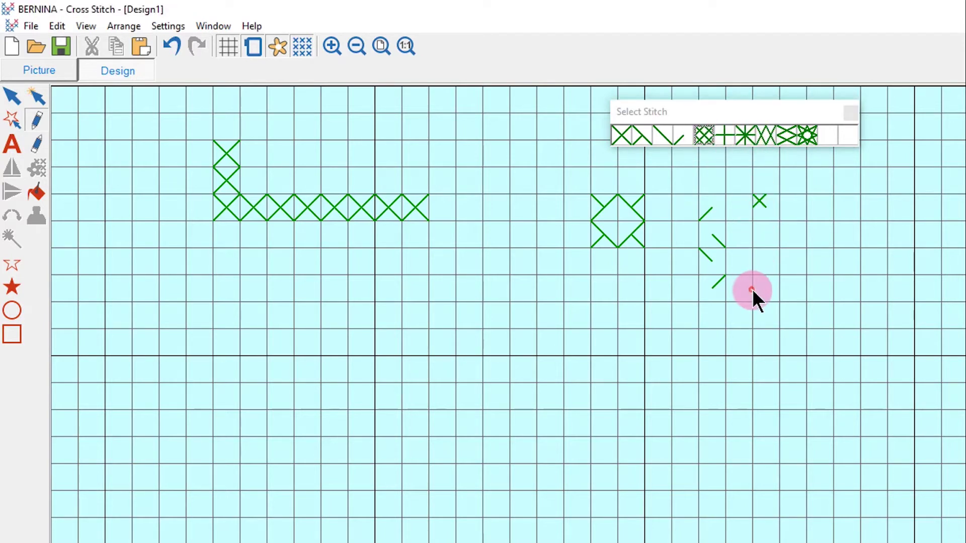
click(775, 246)
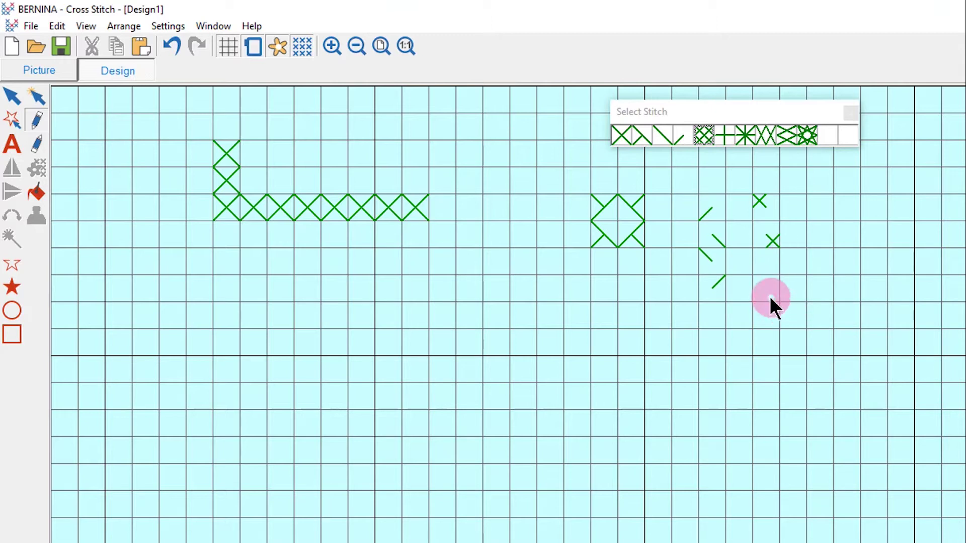
Finish the four-cross zigzag and place two tall elongated vertical crosses beside it
click(756, 278)
click(772, 322)
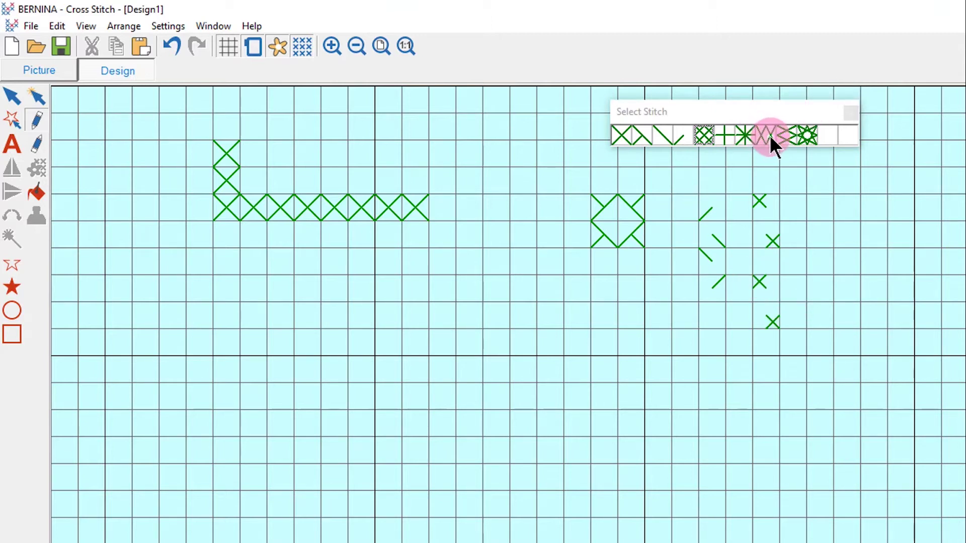
click(770, 135)
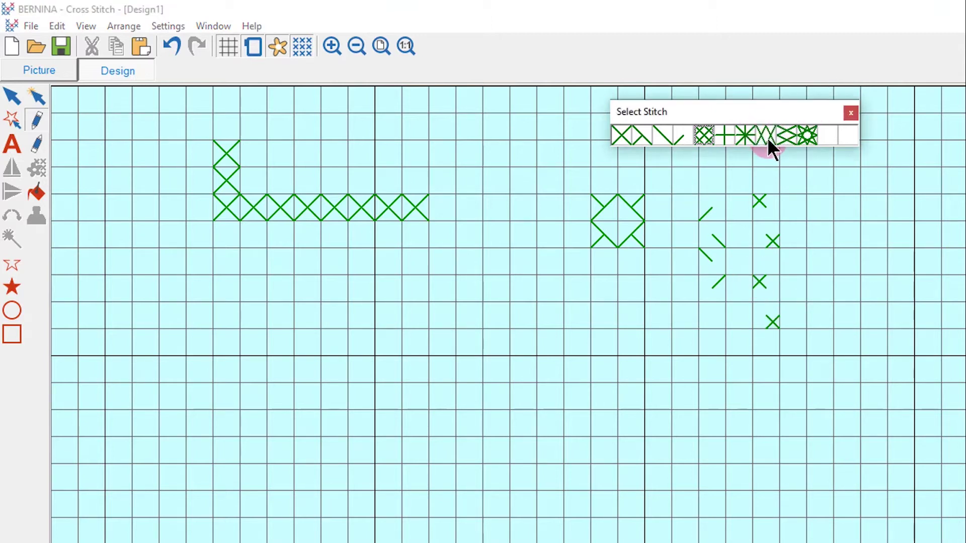
click(806, 204)
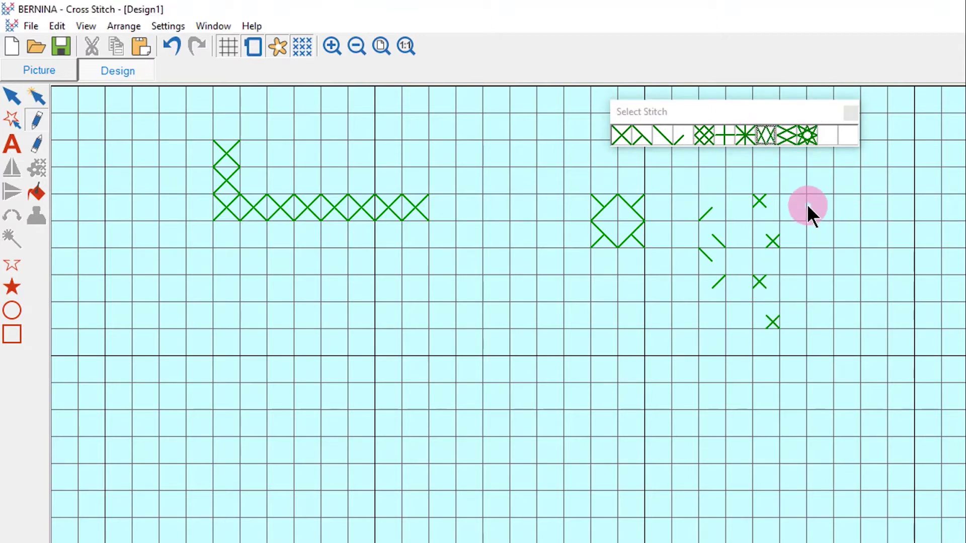
click(831, 241)
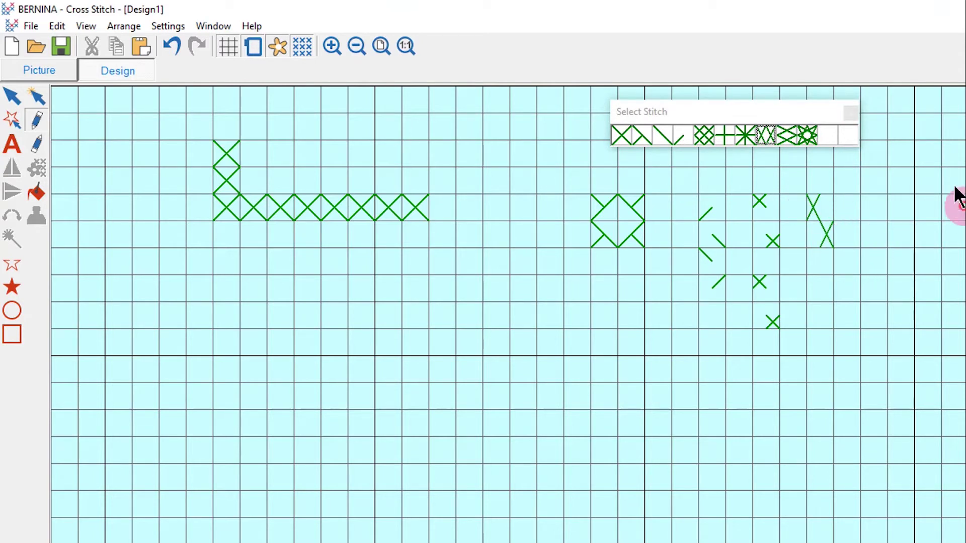
Place two wide elongated horizontal crosses at the far right of the samples
click(788, 137)
click(848, 199)
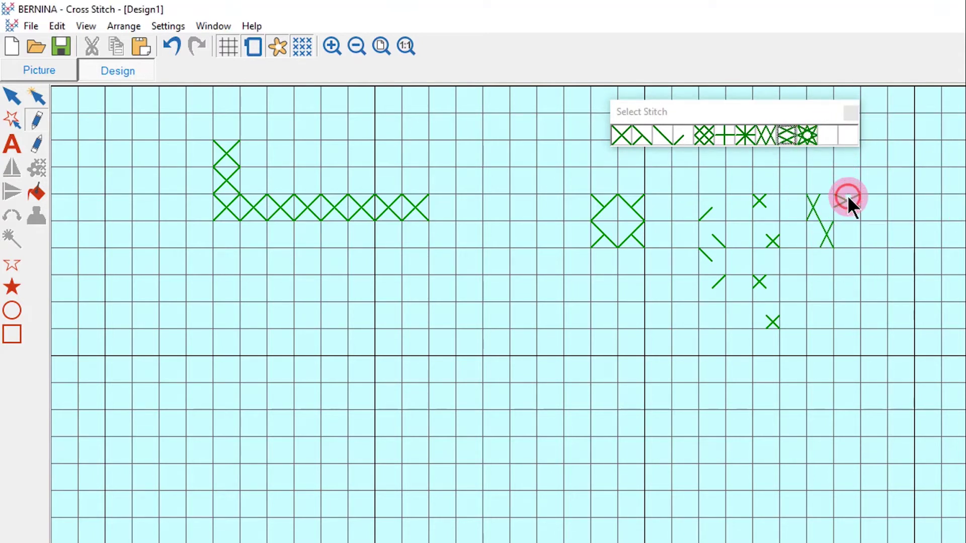
click(790, 144)
click(852, 249)
click(847, 271)
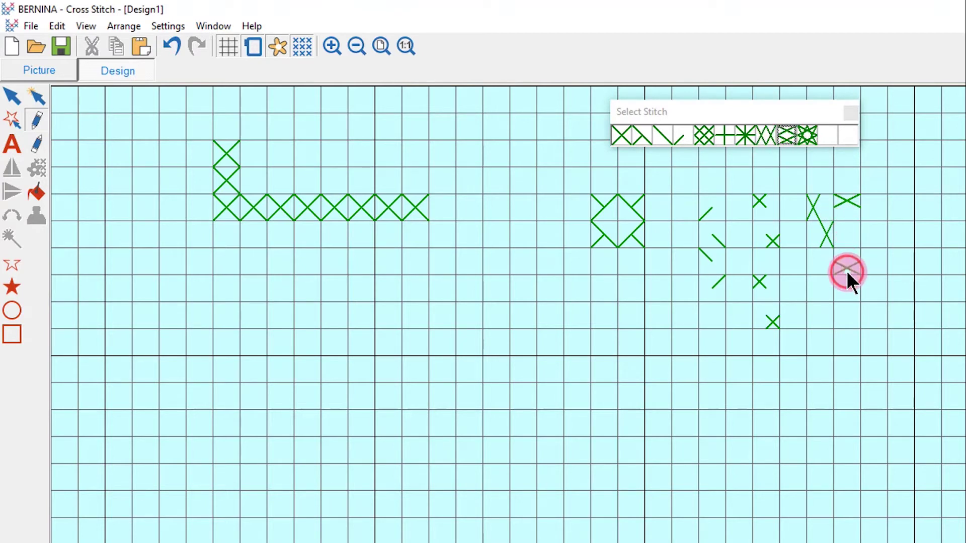
click(952, 233)
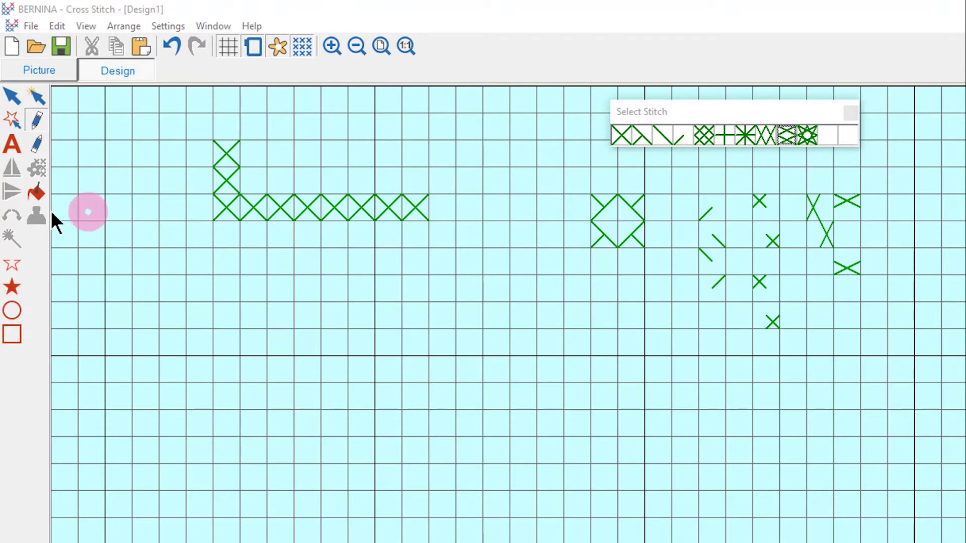
click(59, 27)
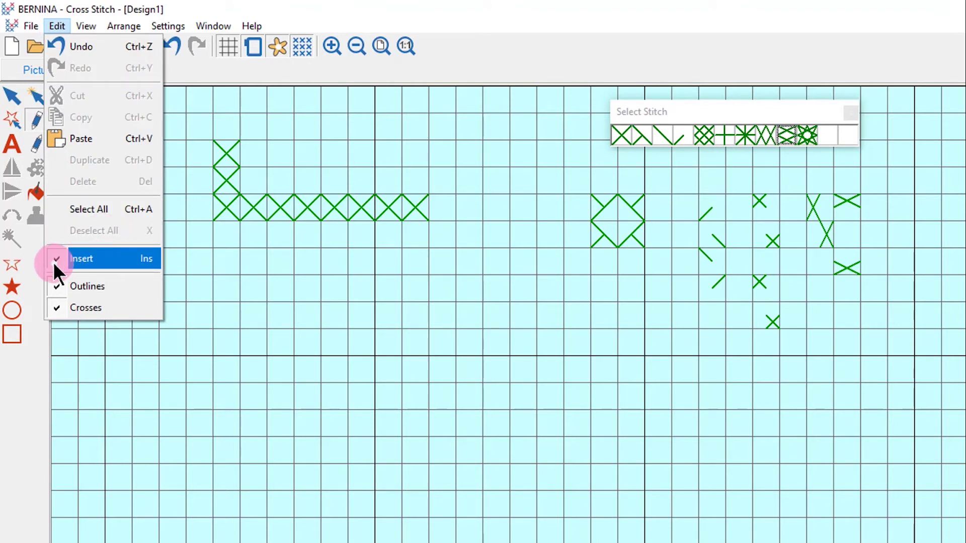
With Edit > Insert on, fill one cell with blue, red, yellow and cyan quarter stitches
click(80, 259)
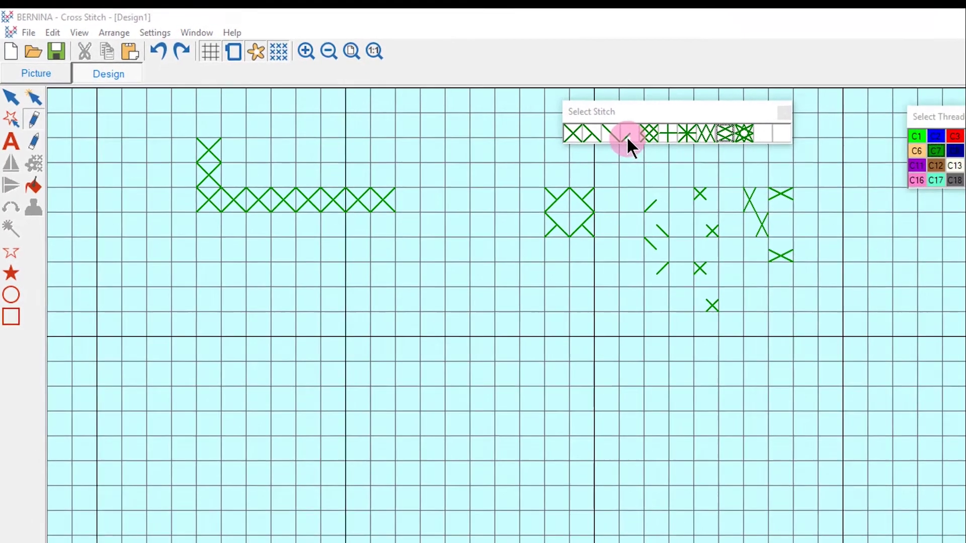
click(626, 136)
click(934, 149)
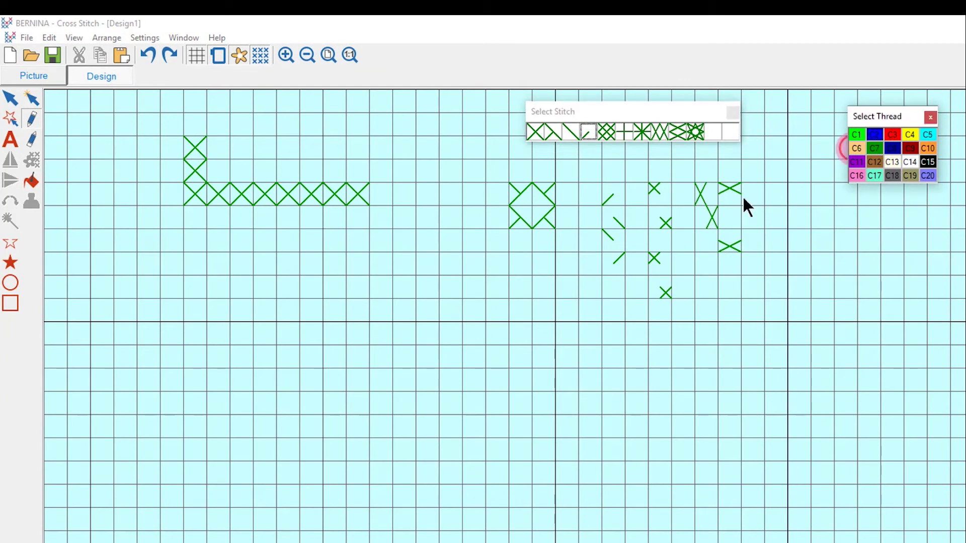
click(563, 344)
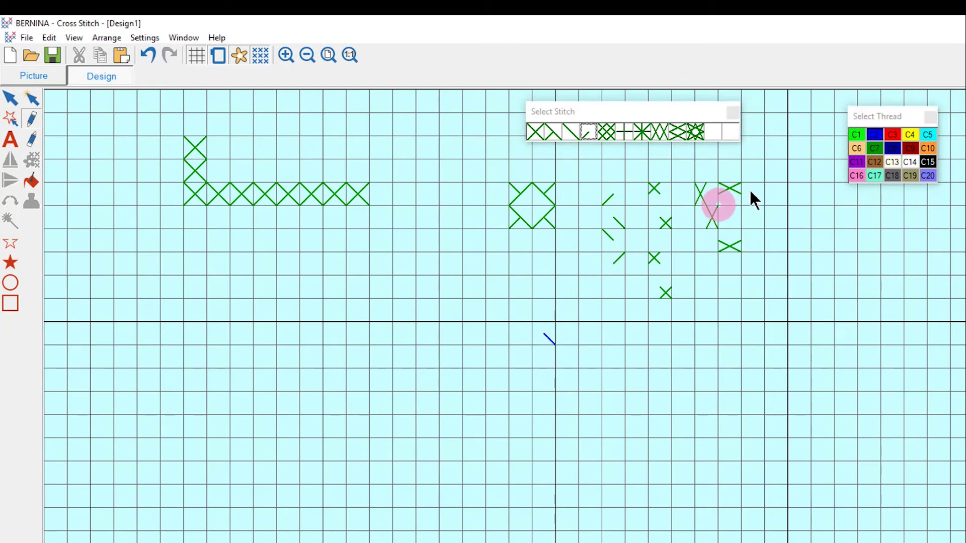
click(892, 135)
click(562, 323)
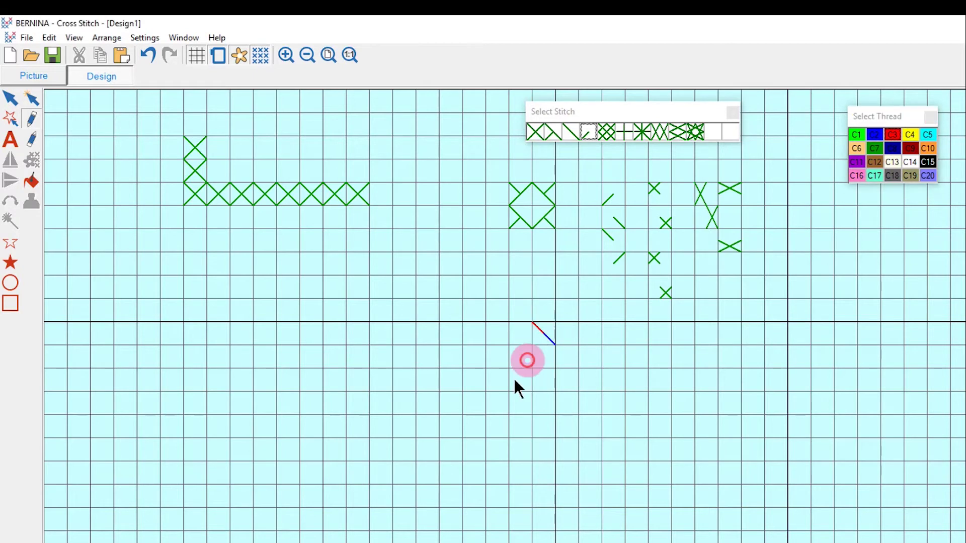
click(909, 134)
click(552, 328)
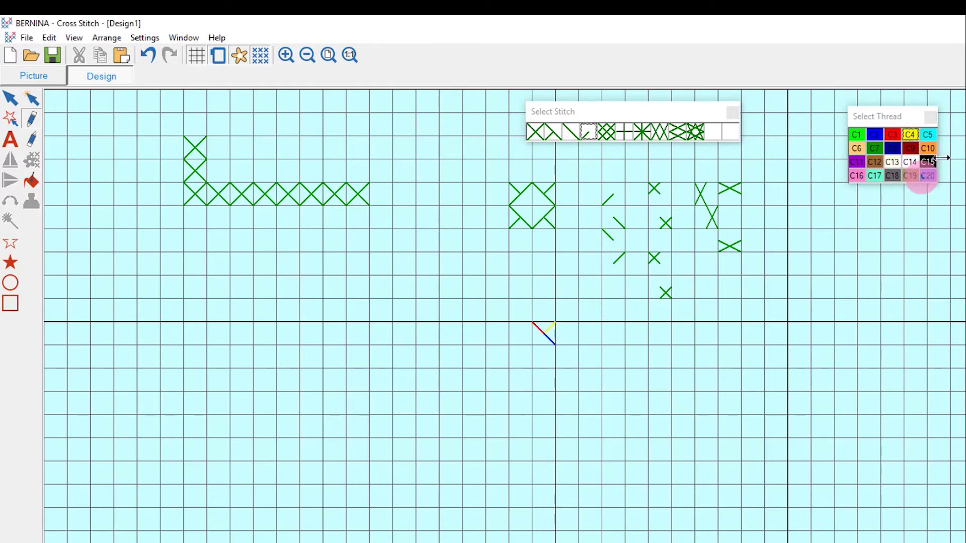
click(928, 135)
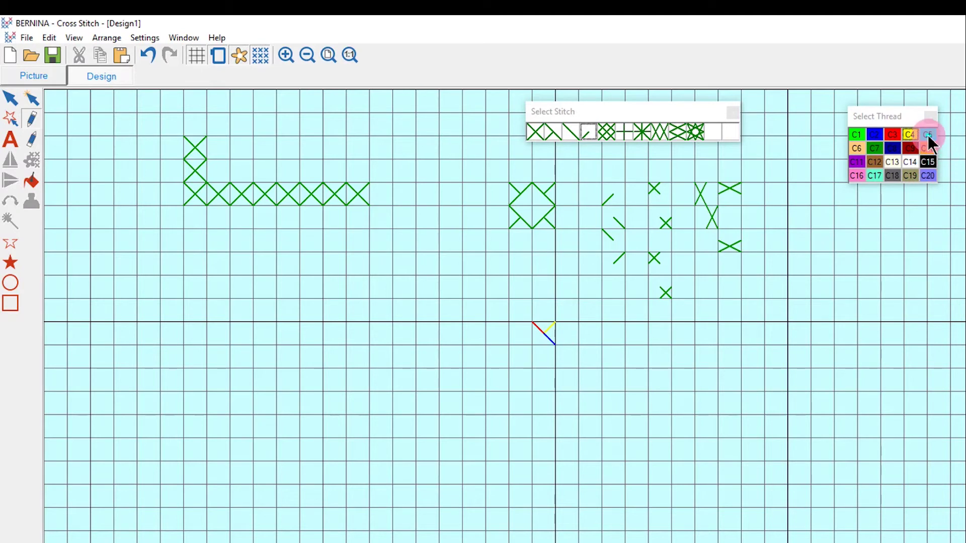
click(532, 344)
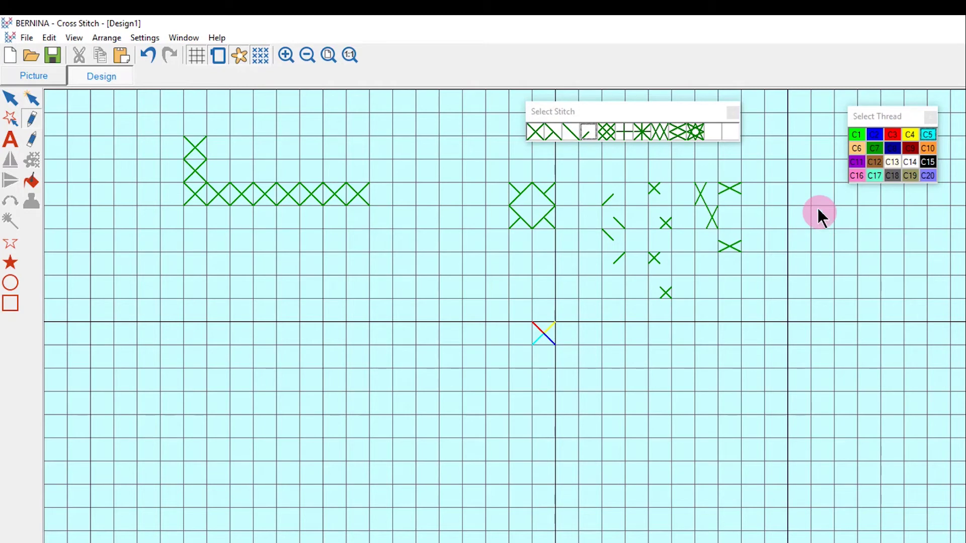
Place a red stitch and a cyan stitch right of the quarter-stitch cell
click(660, 153)
click(657, 132)
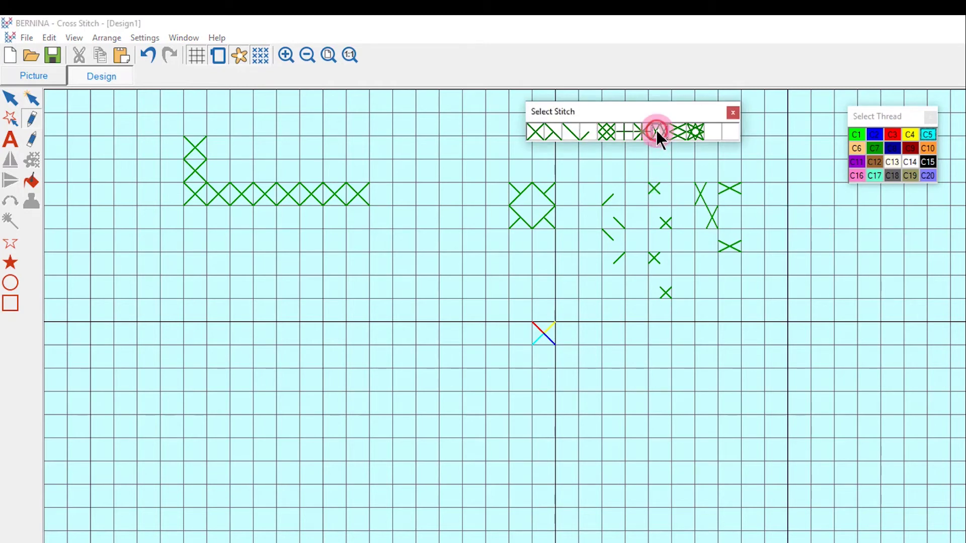
click(899, 135)
click(602, 331)
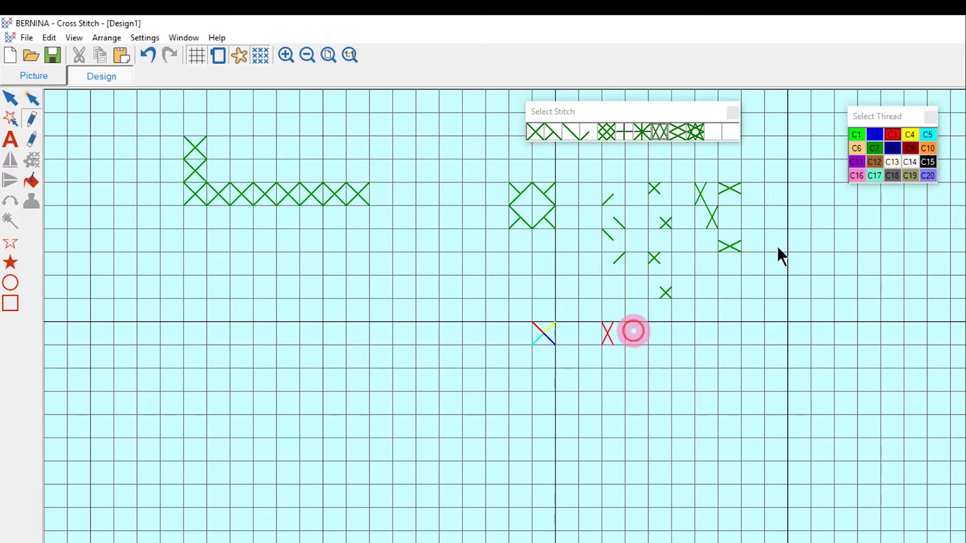
click(927, 135)
click(619, 330)
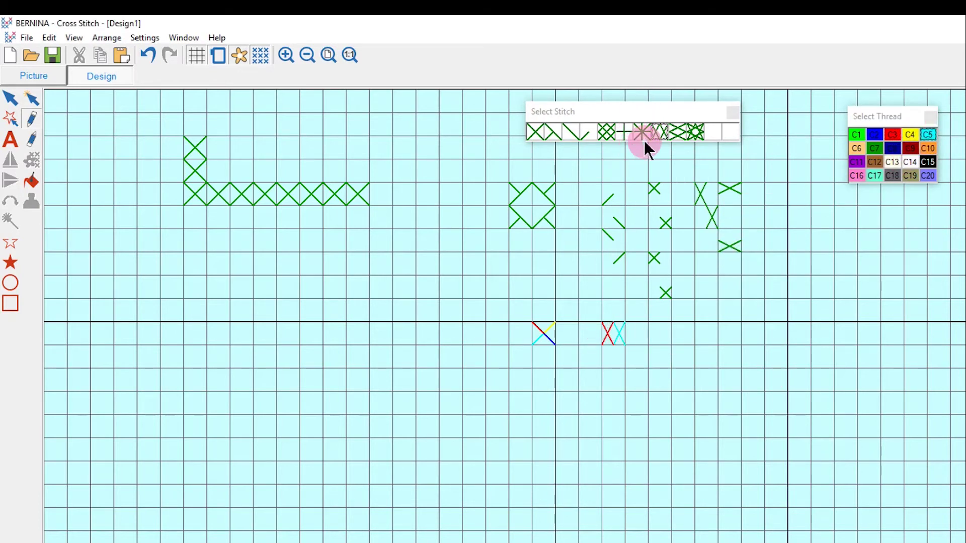
Fill a new cell with Mini Cross stitches in blue, yellow, green and purple
click(606, 131)
click(875, 135)
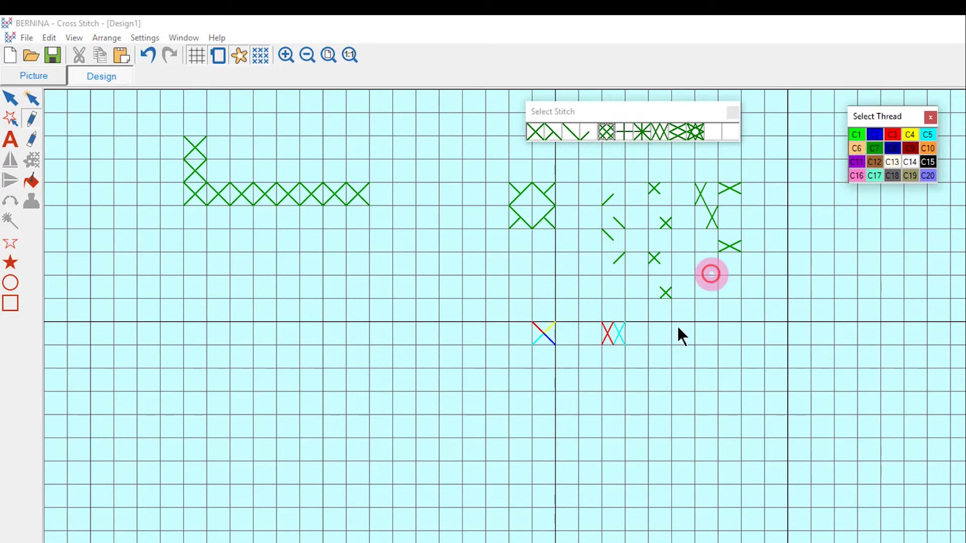
click(652, 327)
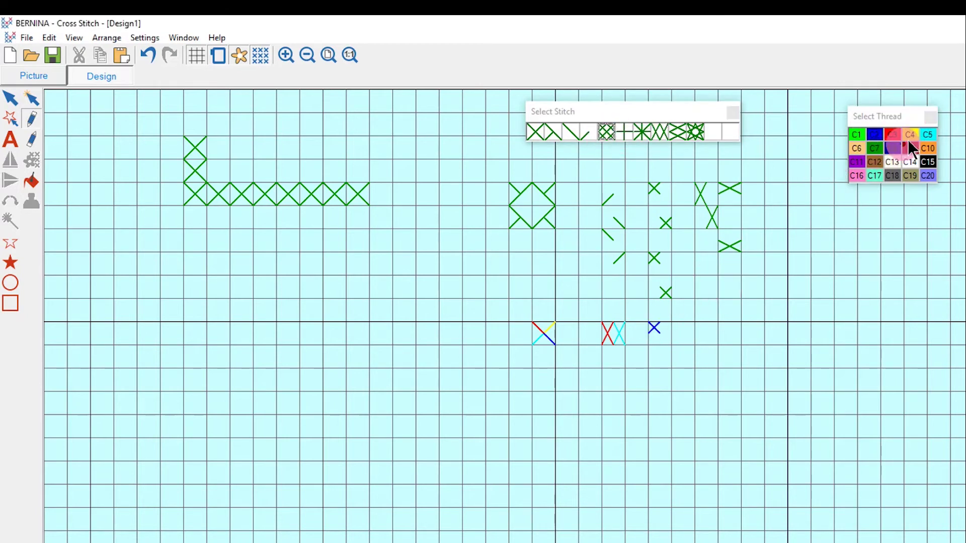
click(909, 135)
click(668, 324)
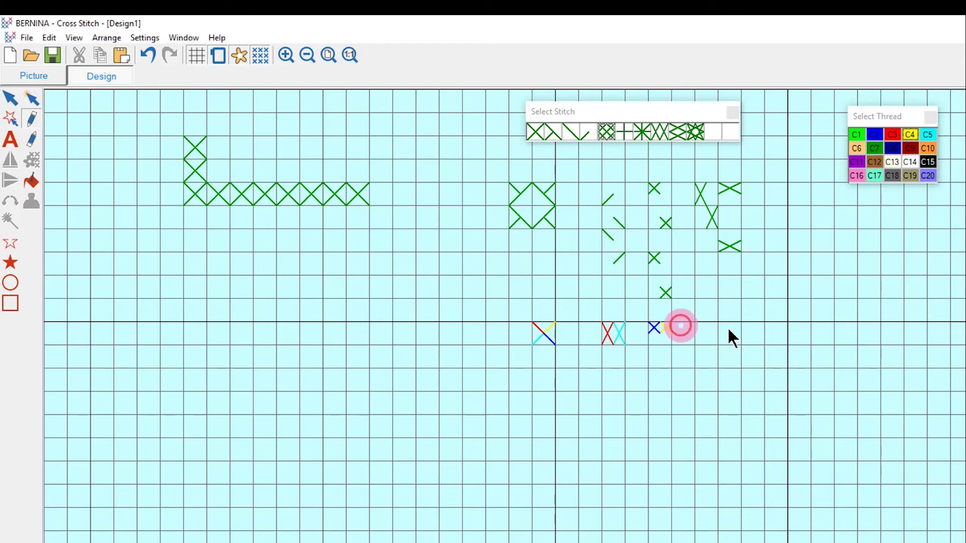
click(874, 148)
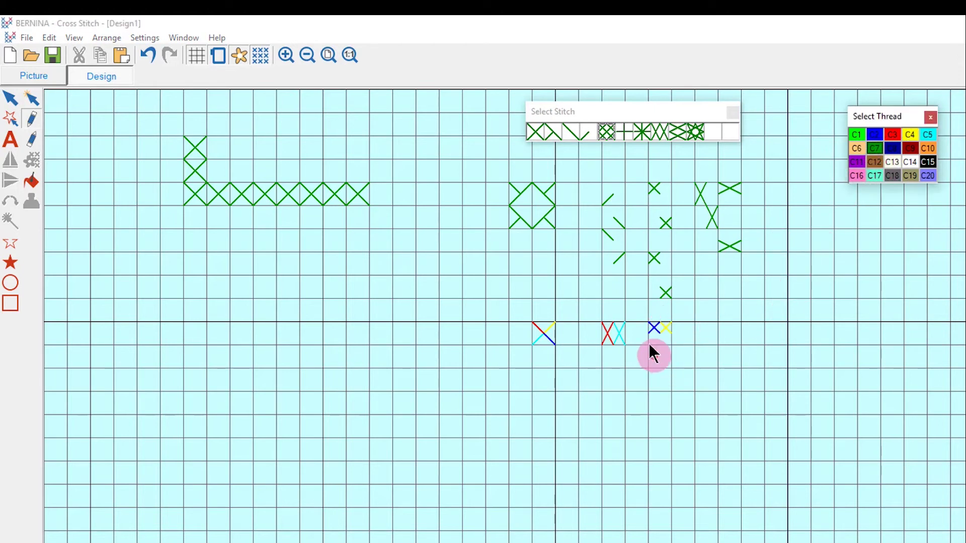
click(649, 342)
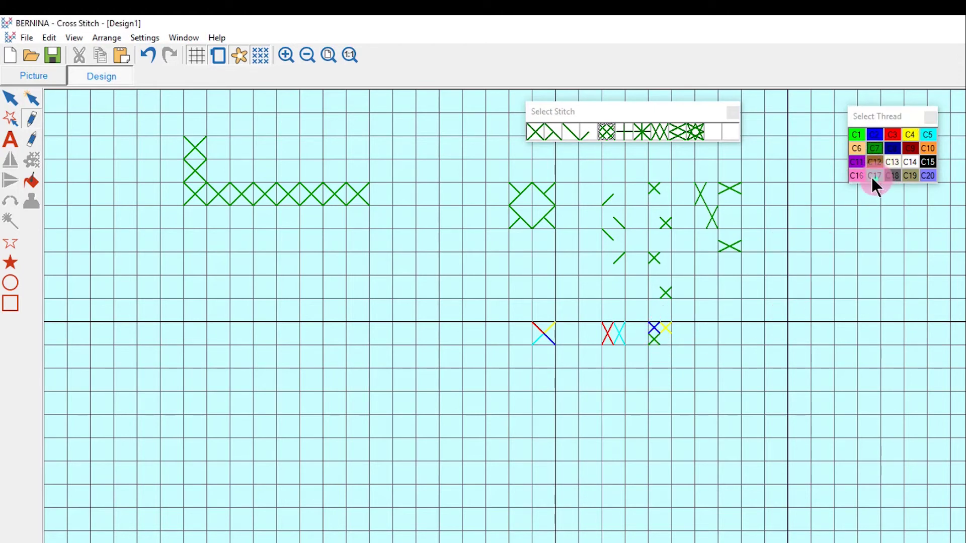
click(855, 162)
click(668, 339)
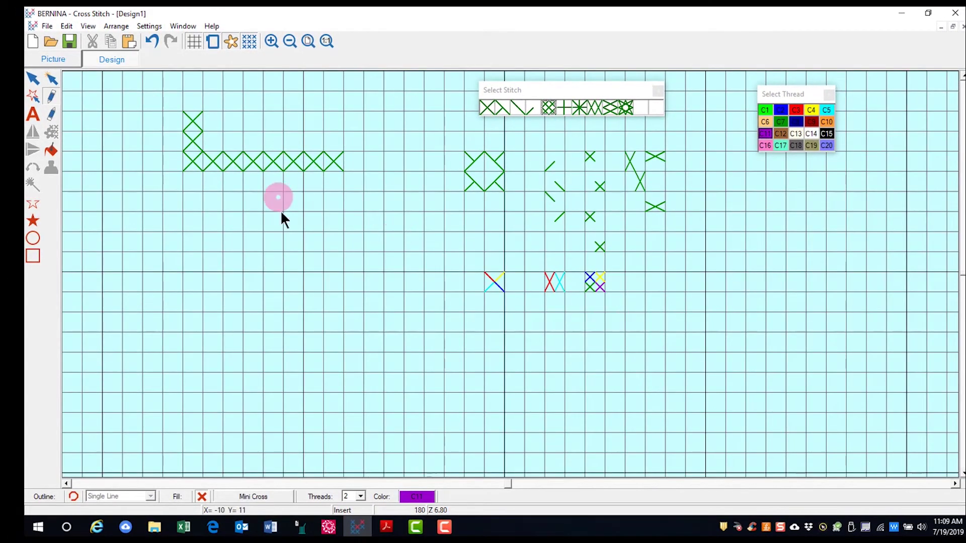
Draw an irregular purple full-cross outline in the lower left and box-select it
click(487, 107)
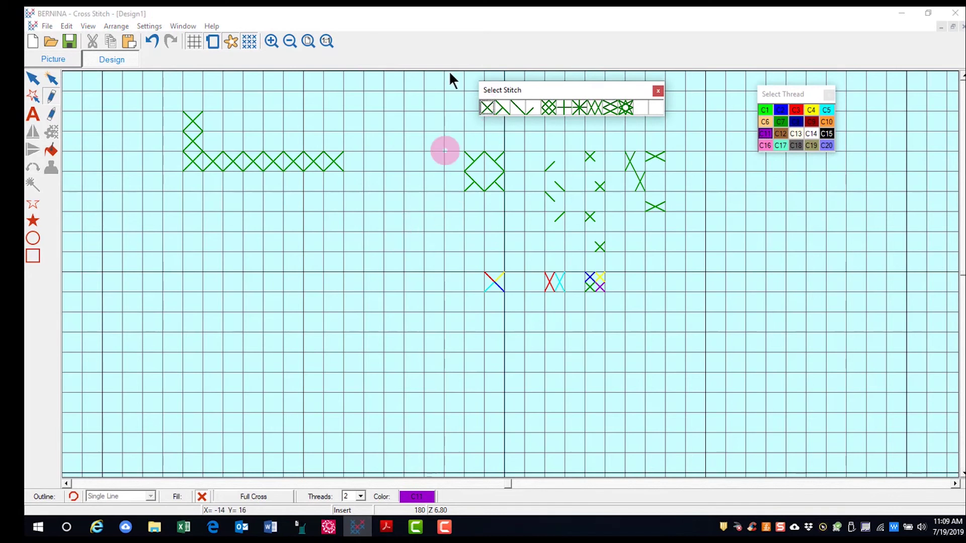
mouse_move(216, 257)
mouse_down()
mouse_move(341, 260)
mouse_move(350, 325)
mouse_move(334, 398)
mouse_move(301, 423)
mouse_move(235, 419)
mouse_move(188, 392)
mouse_move(169, 348)
mouse_move(194, 255)
mouse_up()
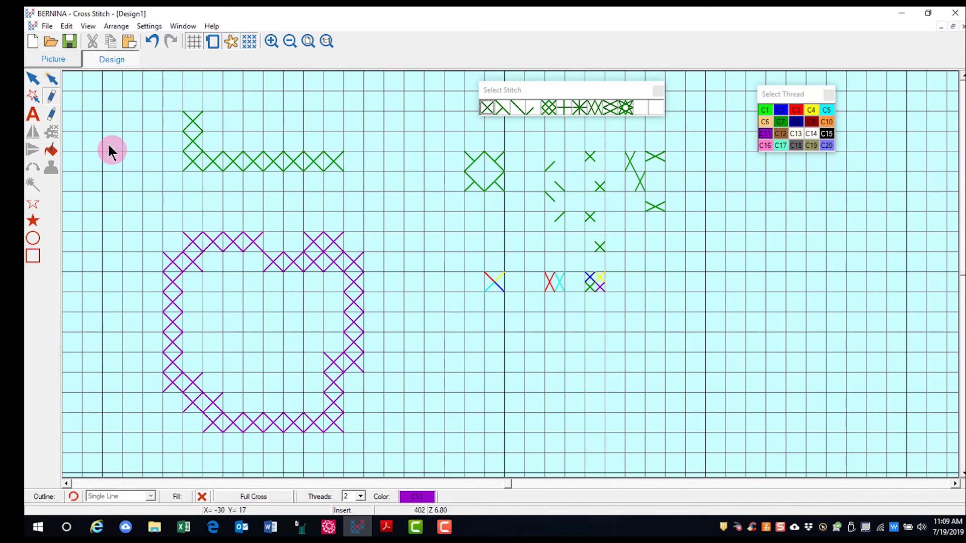
click(35, 80)
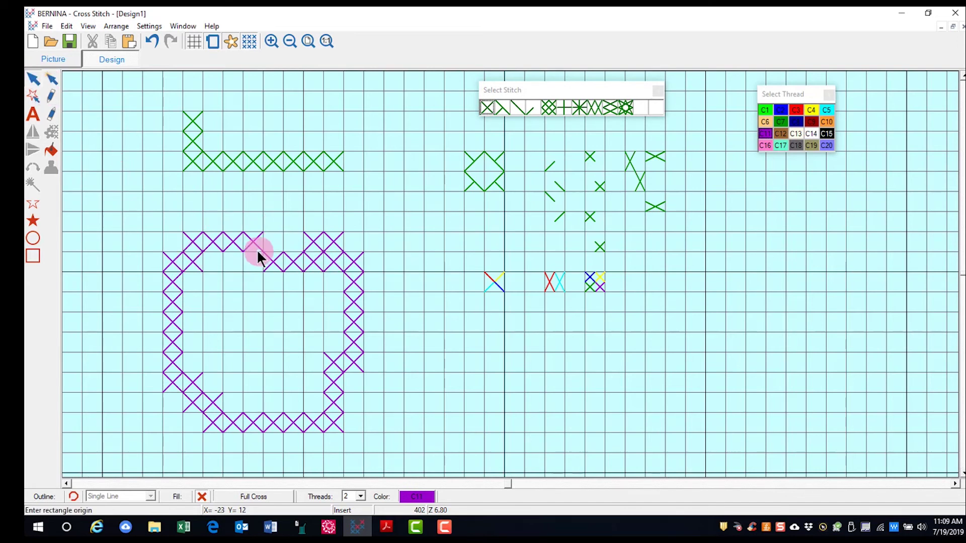
click(153, 216)
click(398, 448)
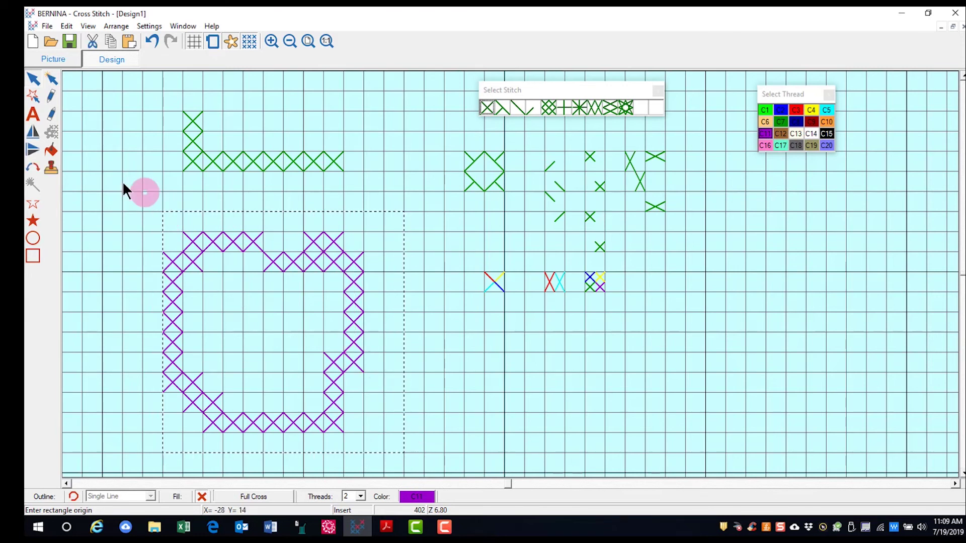
Try a full-cross area fill inside the outline, then undo it with Ctrl+Z
click(53, 149)
click(250, 325)
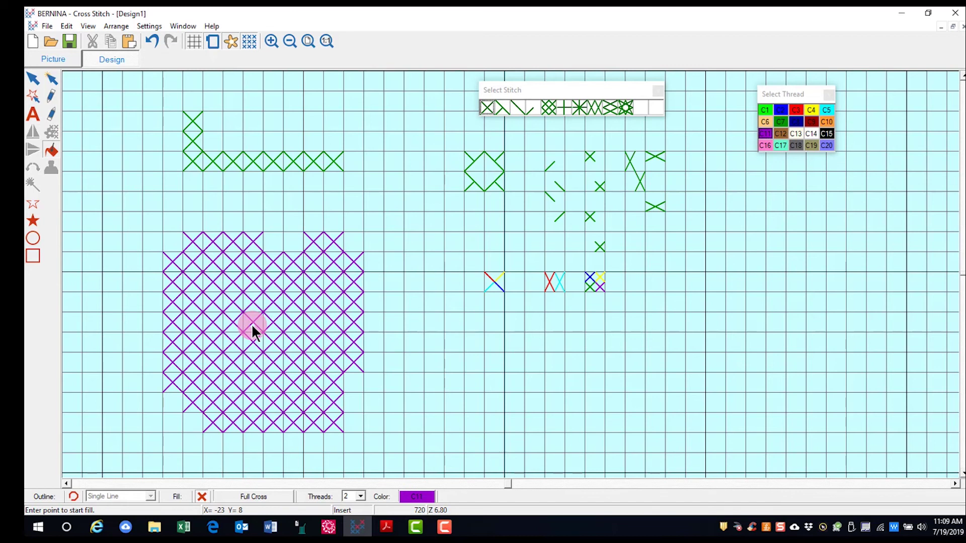
key(ctrl+z)
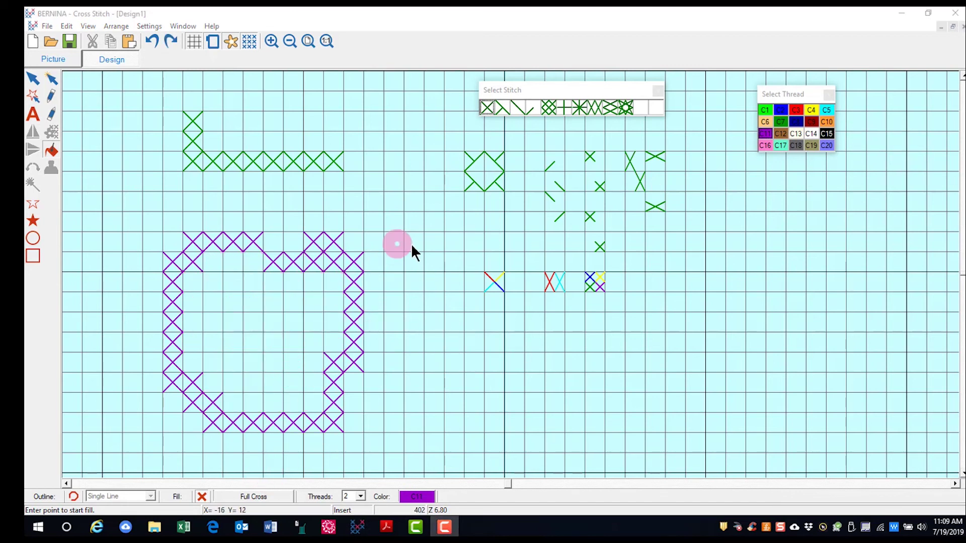
Choose the 1/4 Cross stitch, select the purple outline and start a fill inside it
click(530, 110)
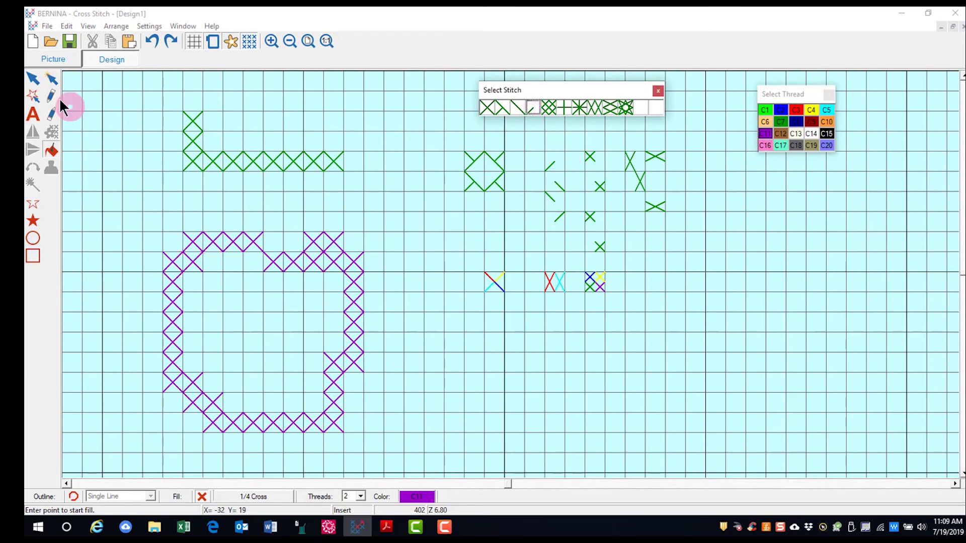
click(34, 79)
drag(163, 212, 384, 453)
click(52, 149)
click(229, 291)
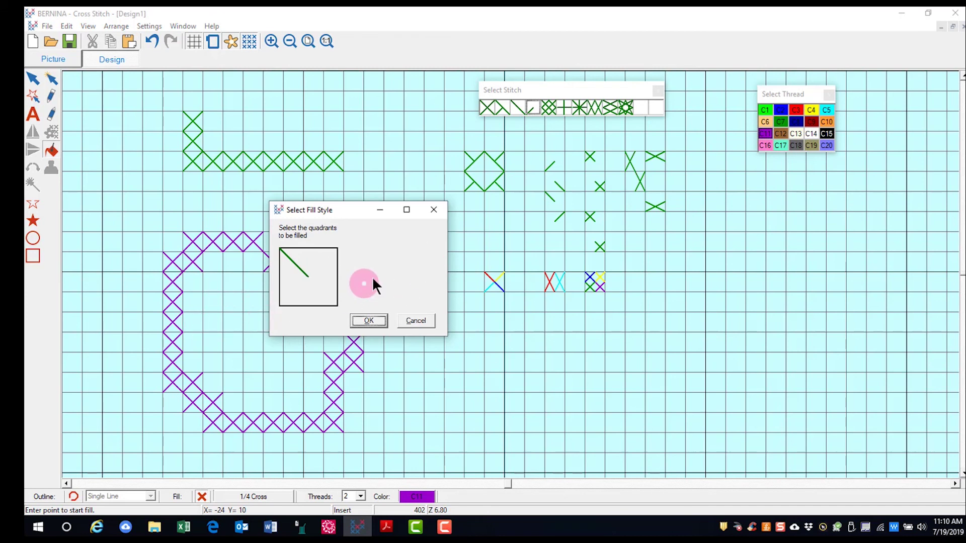
Set the fill quadrant to top-left and apply the quarter-stitch fill inside the outline
click(336, 249)
click(337, 303)
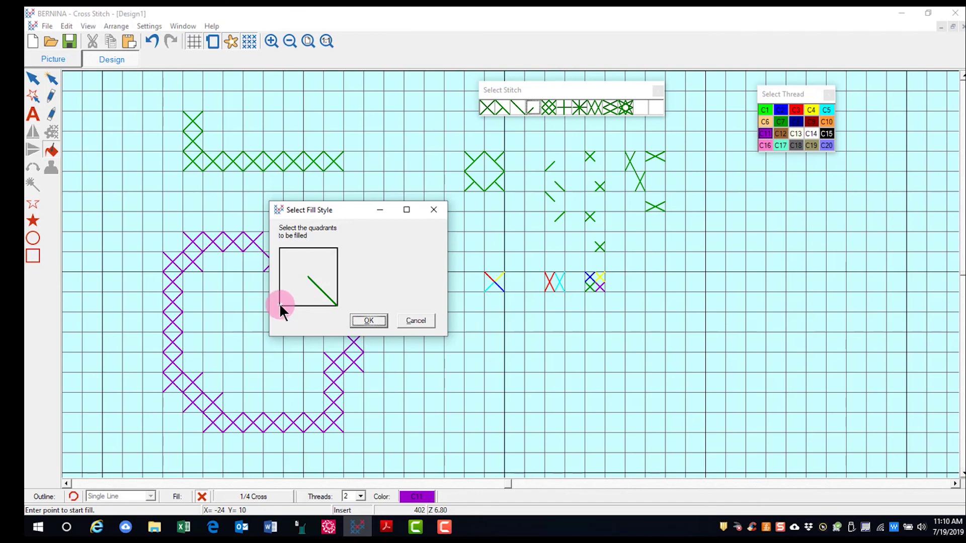
click(280, 305)
click(280, 251)
click(377, 316)
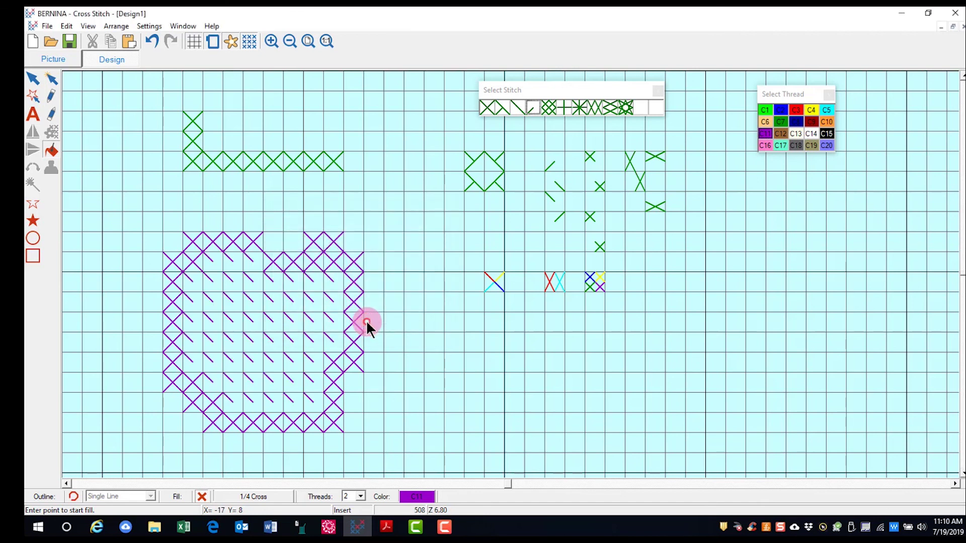
click(360, 377)
click(276, 276)
click(371, 440)
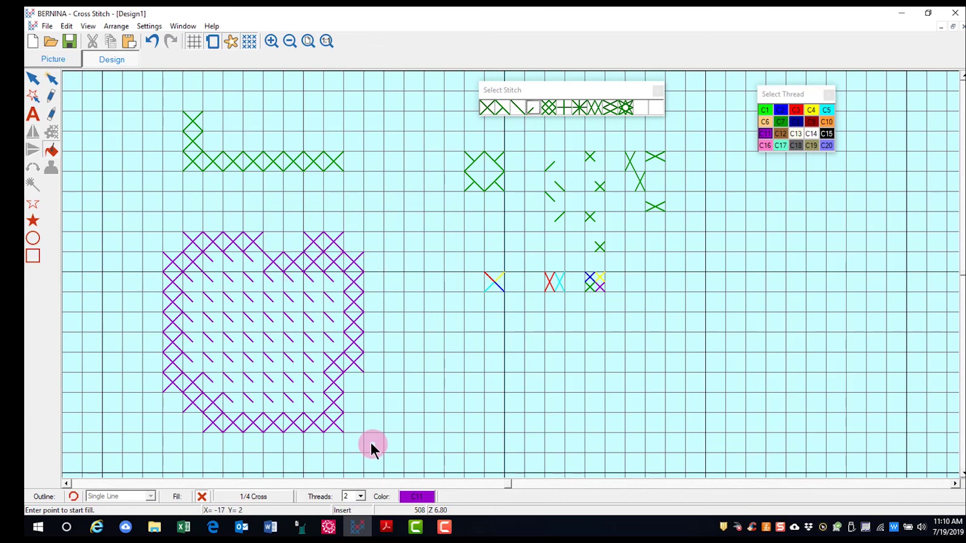